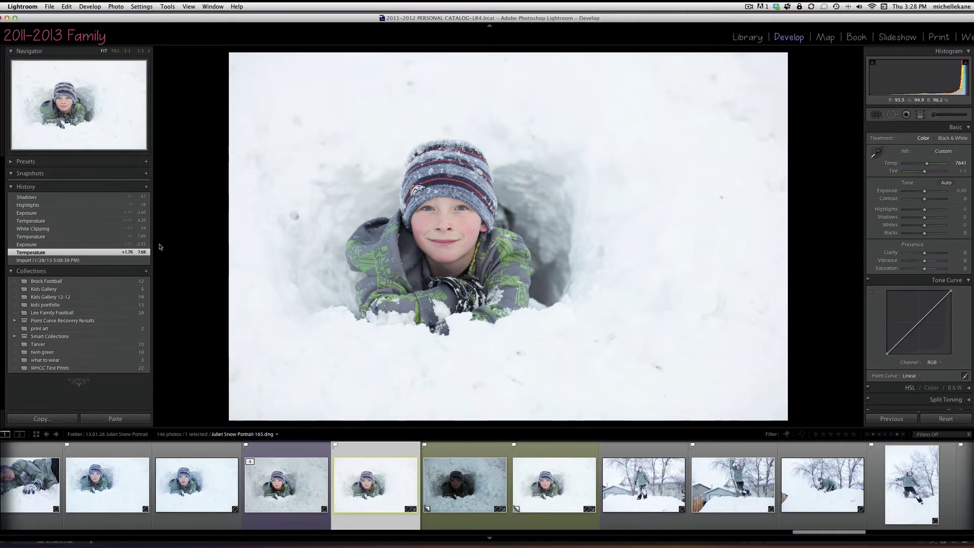
Compare the original and warmed versions, make a virtual copy, and select the darker Exposure -2.60 copy
click(64, 261)
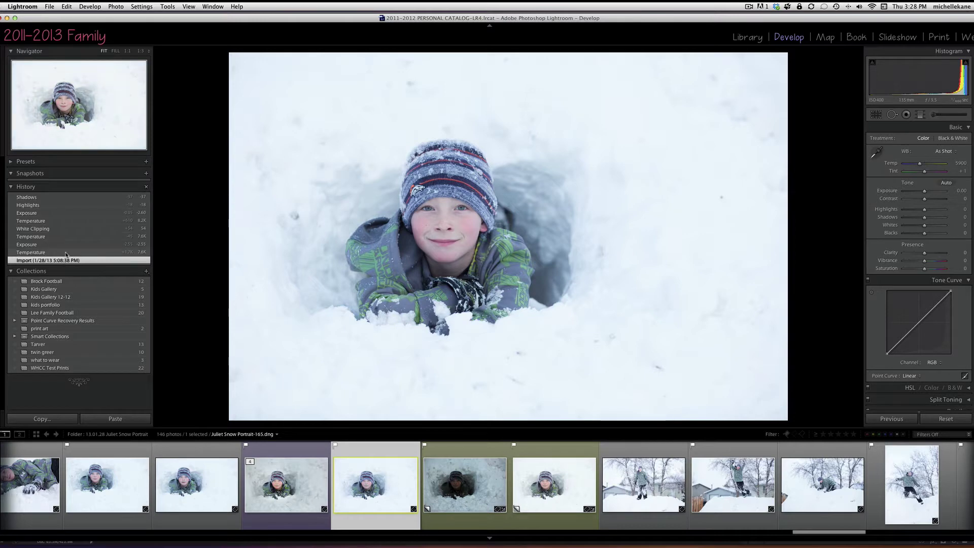
click(66, 252)
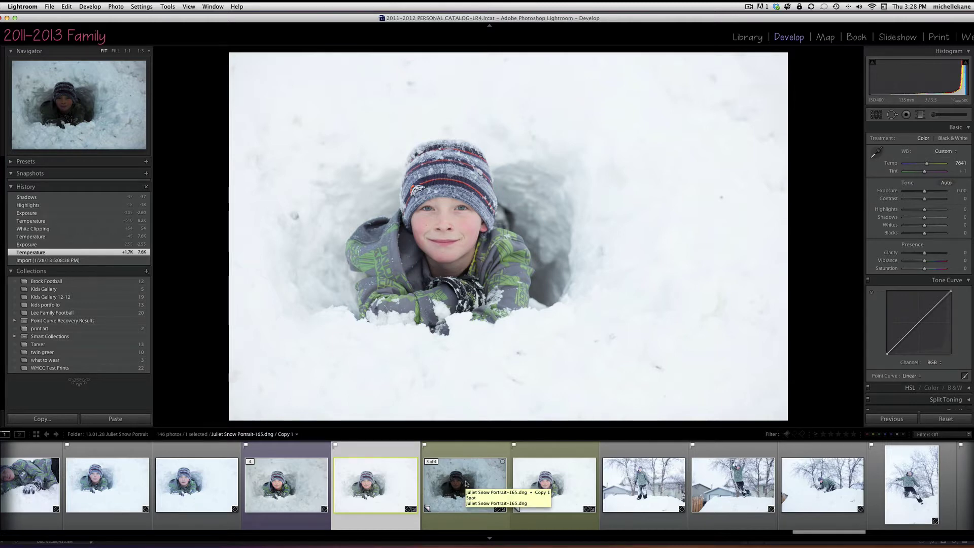
click(466, 483)
click(392, 482)
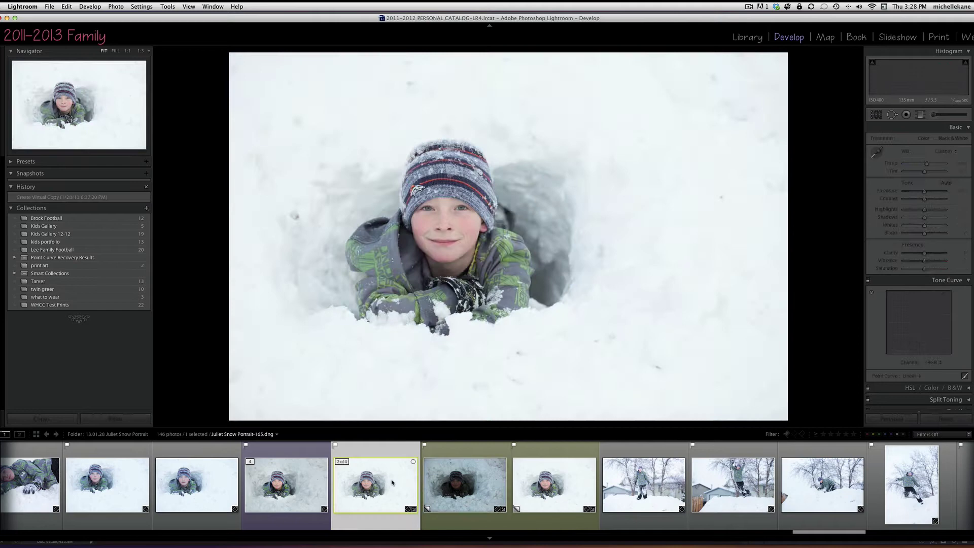
right_click(392, 482)
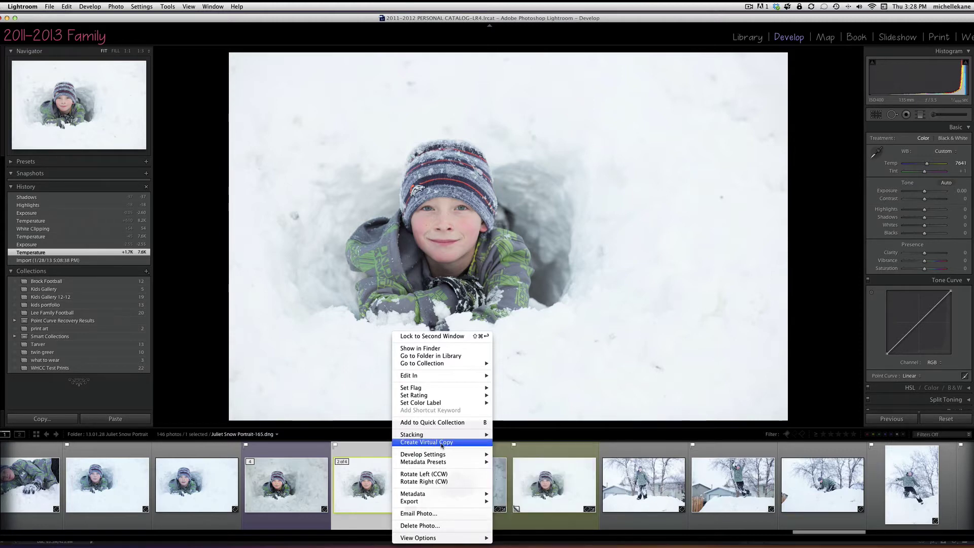
click(498, 480)
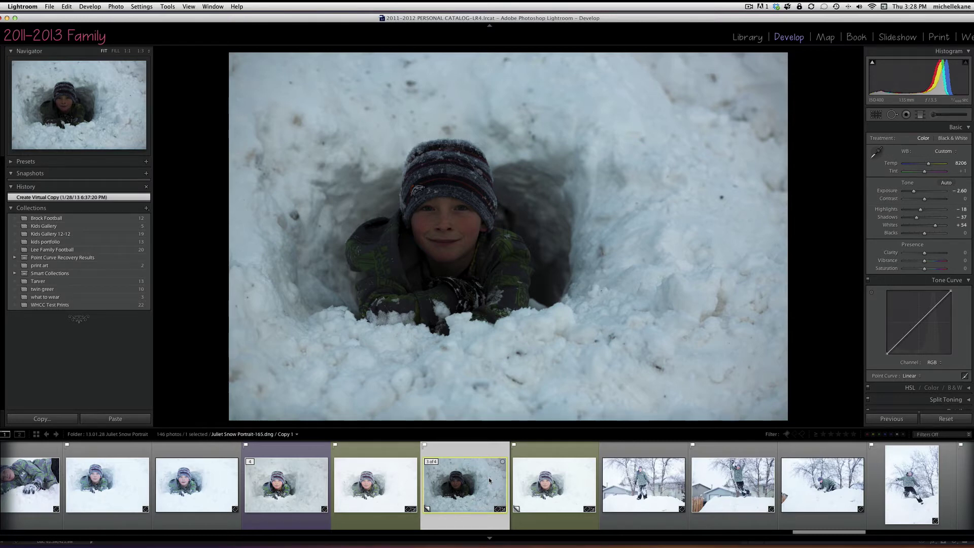
Select the bright copy, preview History states from Exposure -2.55 to Shadows -37, then revert to Temperature 7641
click(382, 468)
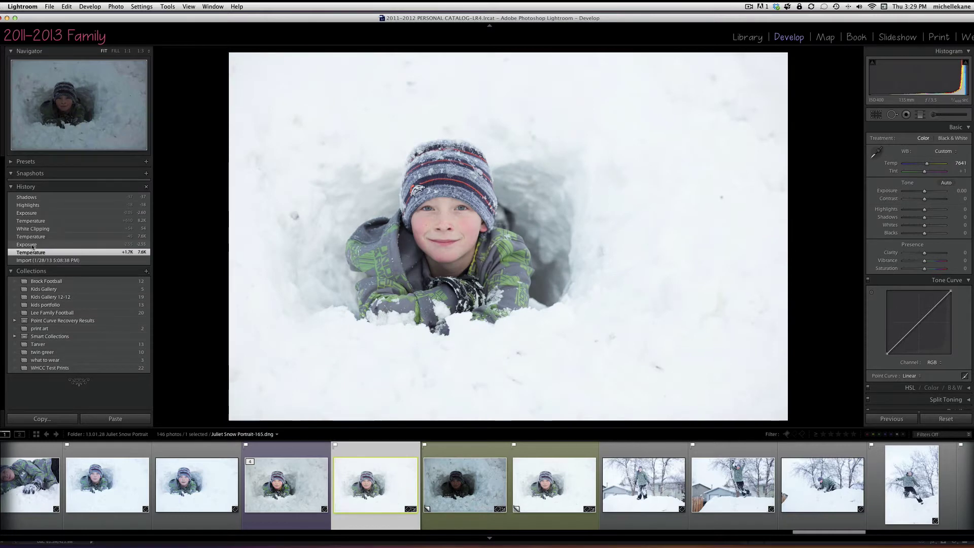
click(33, 247)
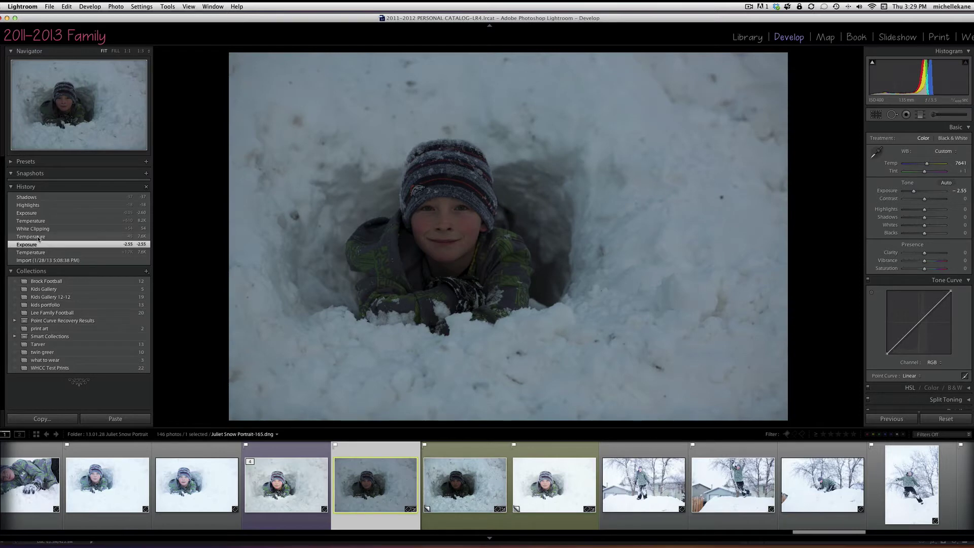
click(38, 238)
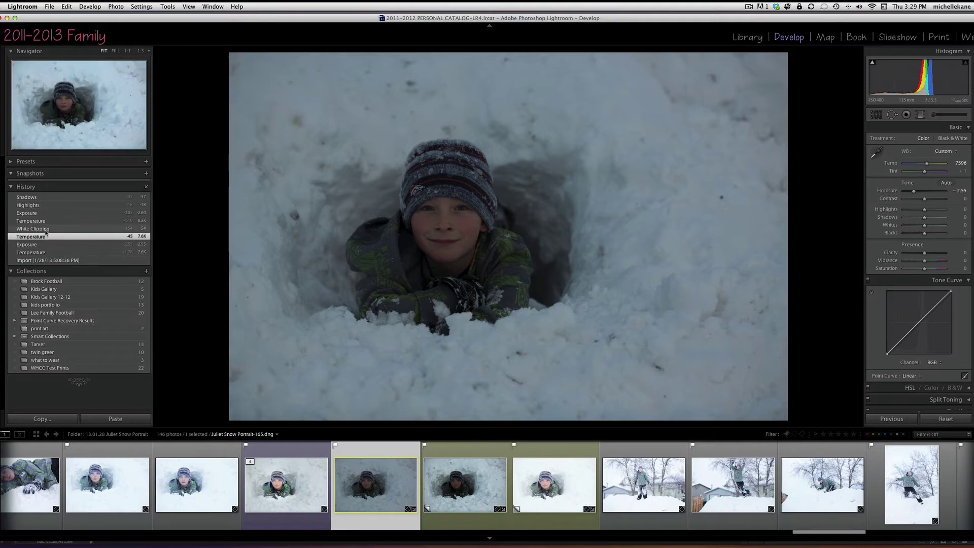
click(48, 231)
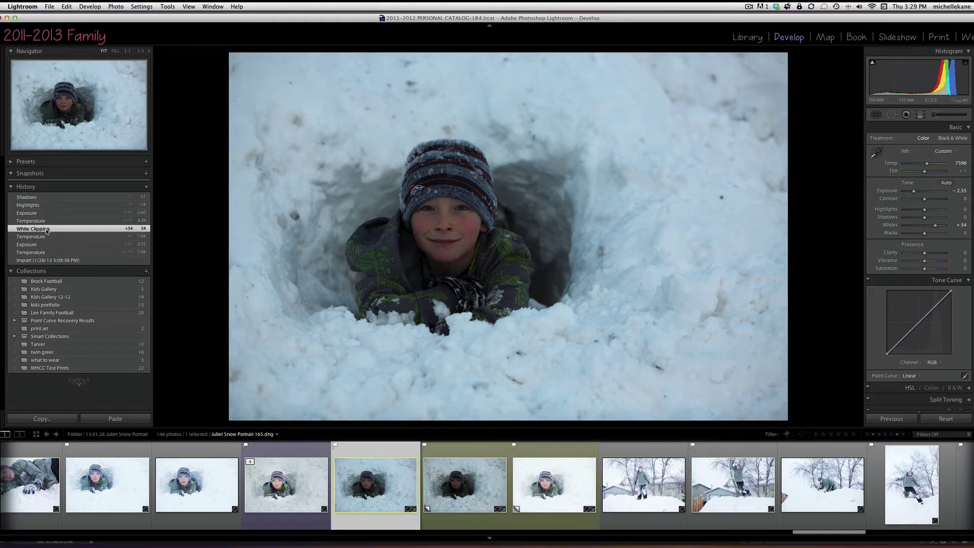
click(62, 222)
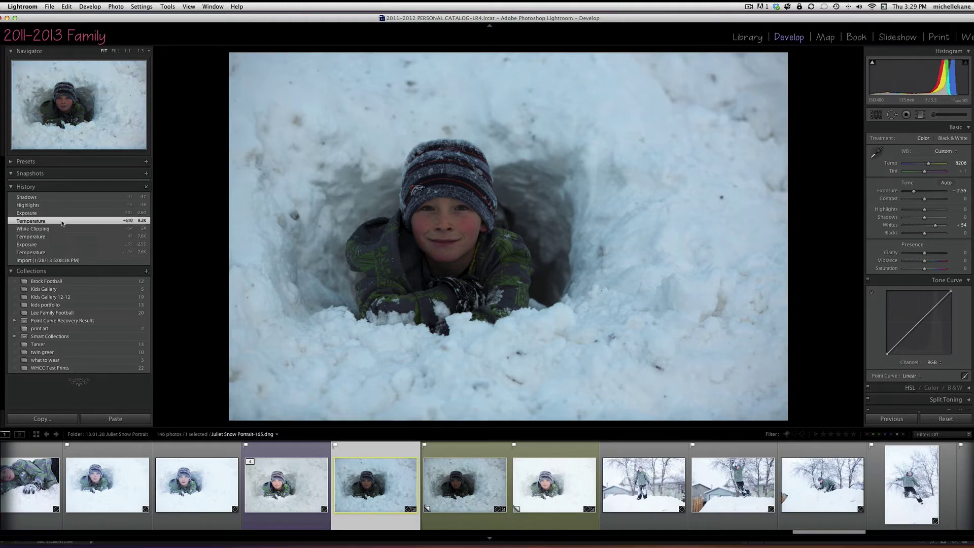
click(62, 214)
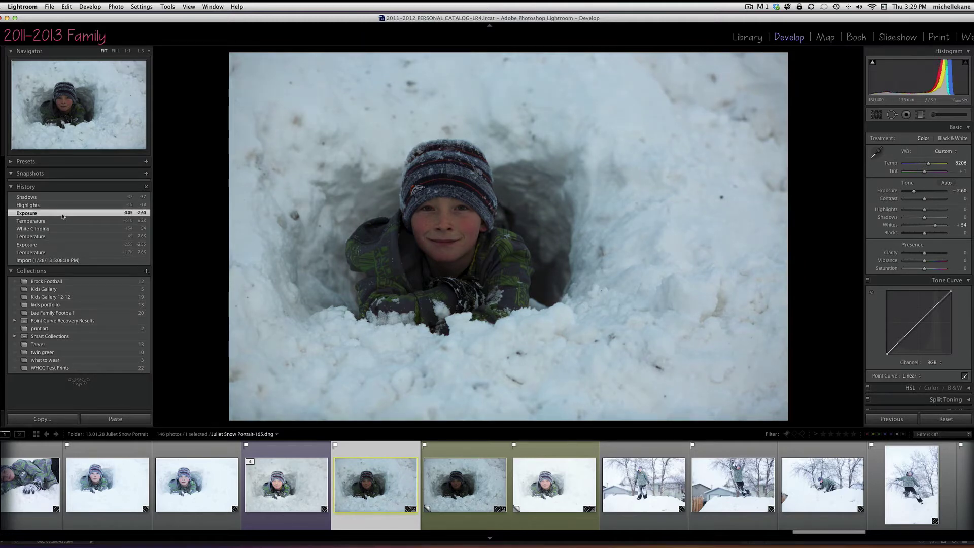
click(70, 205)
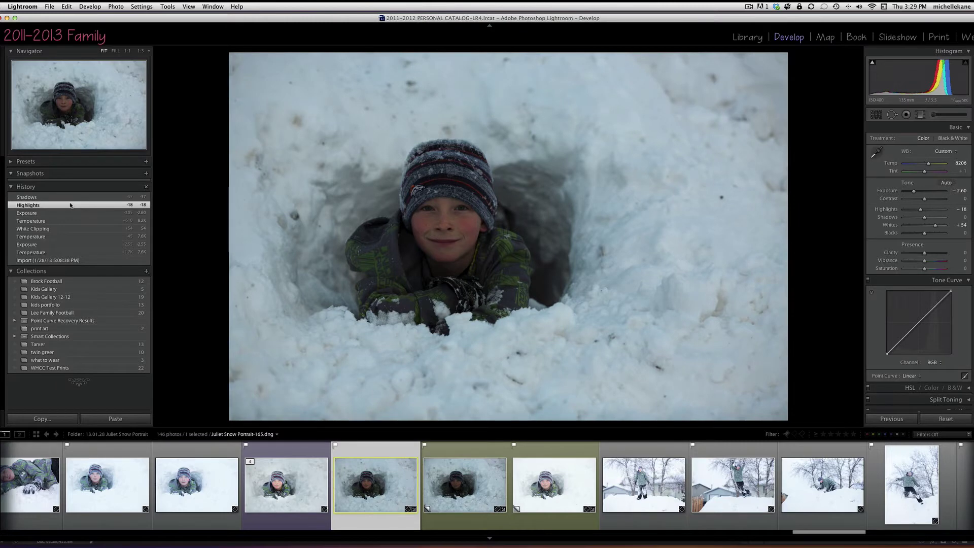
click(71, 199)
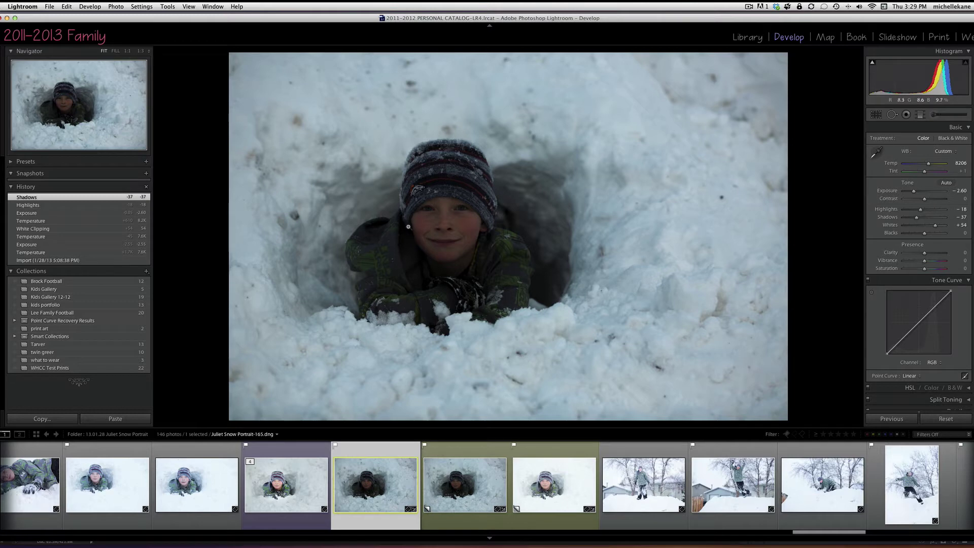
mouse_move(309, 477)
mouse_down()
mouse_move(323, 470)
mouse_move(305, 467)
mouse_up()
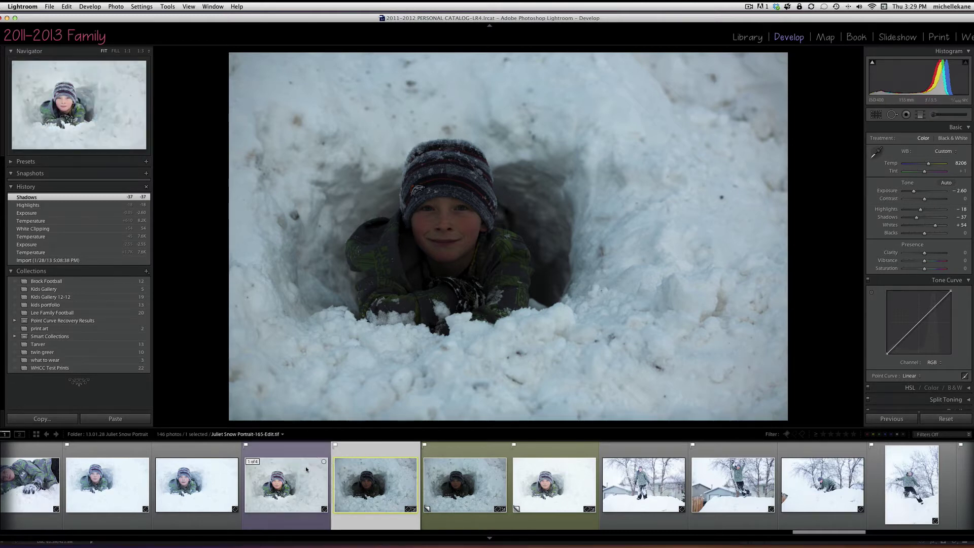
click(59, 253)
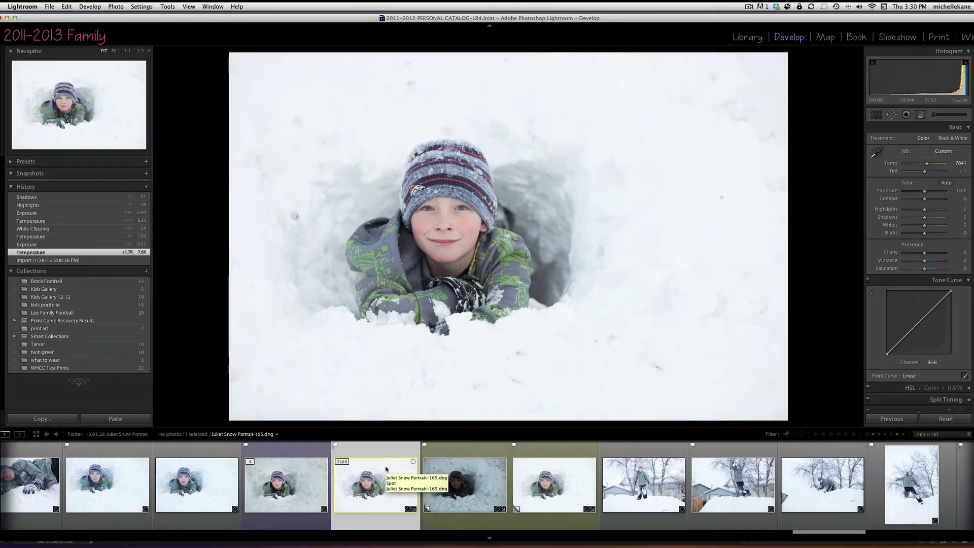
Select both the bright and dark copies and open them as layers in one Photoshop document
super+click(492, 486)
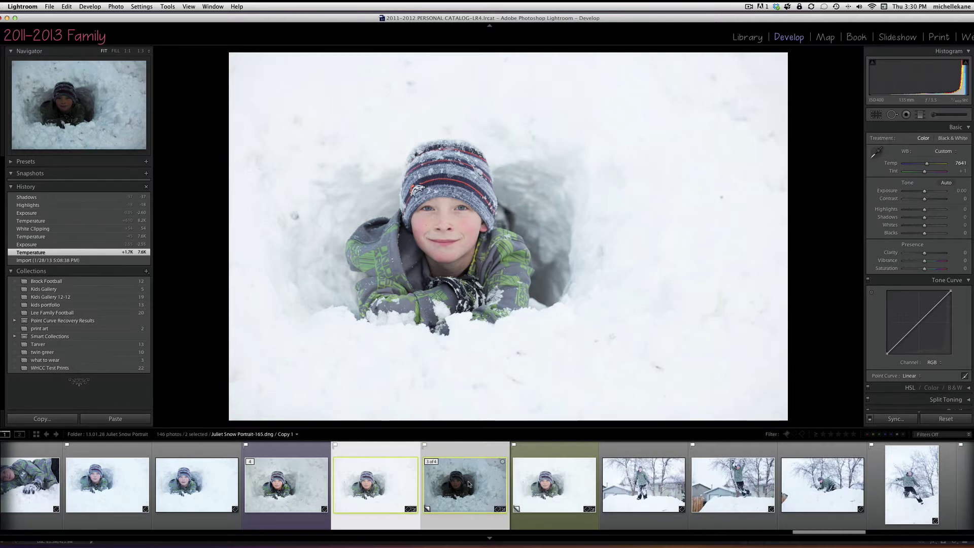
right_click(492, 486)
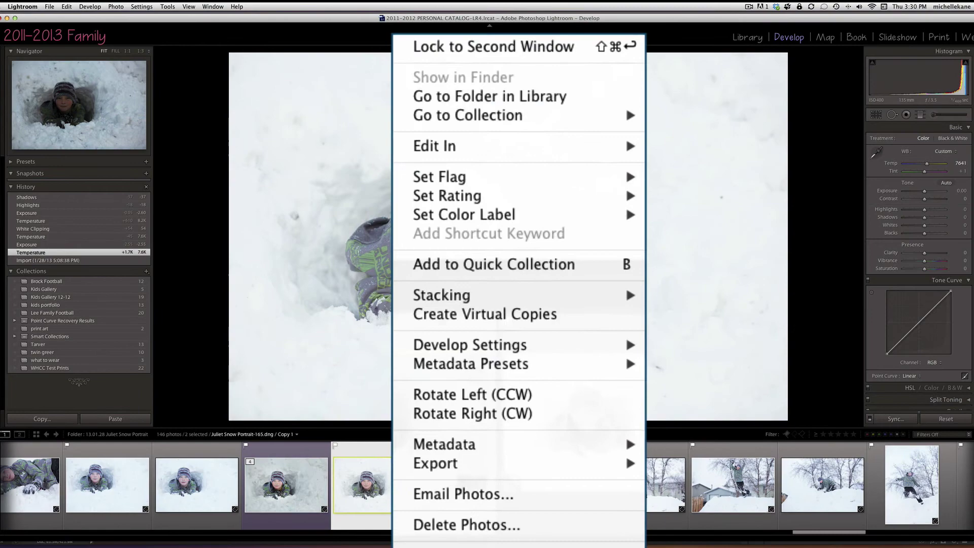
mouse_move(484, 374)
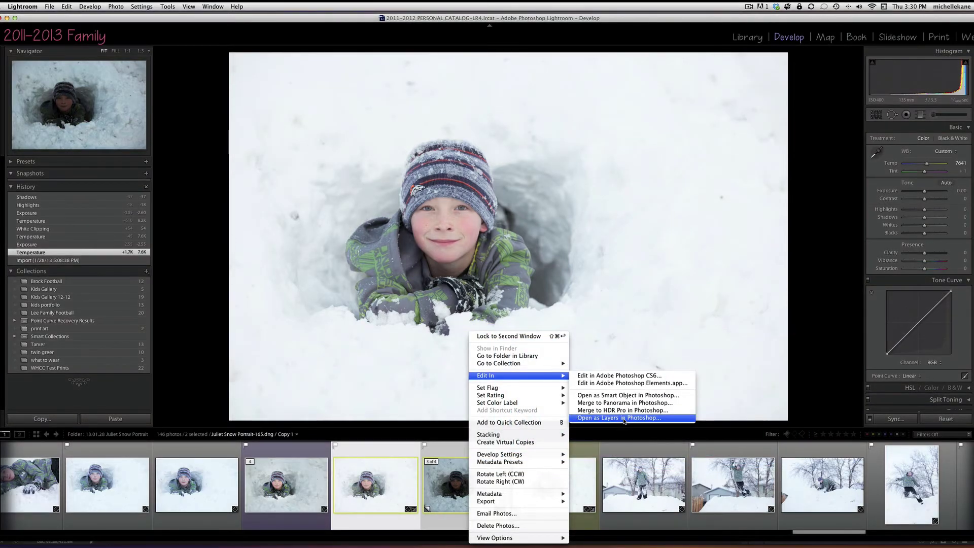
click(624, 418)
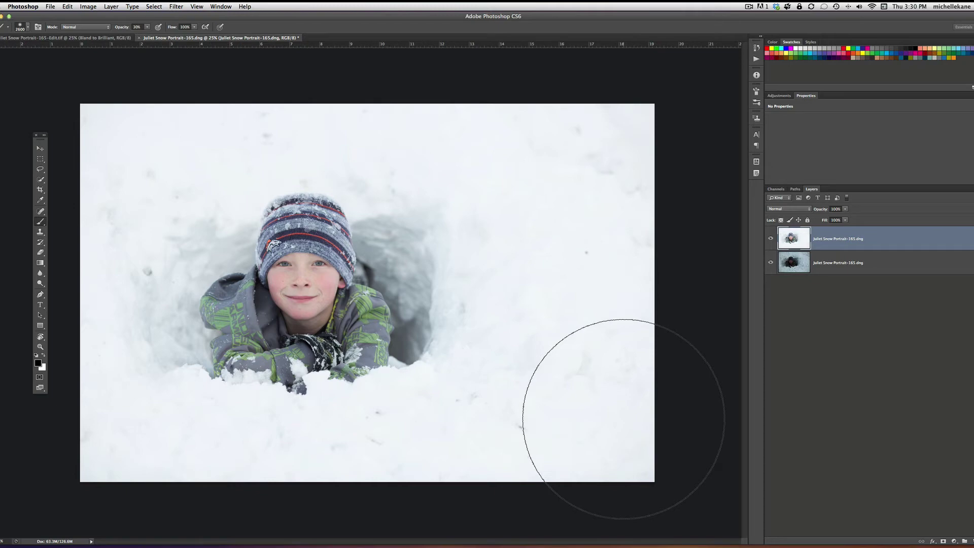
Move the dark exposure layer above the bright one and hide it
key(v)
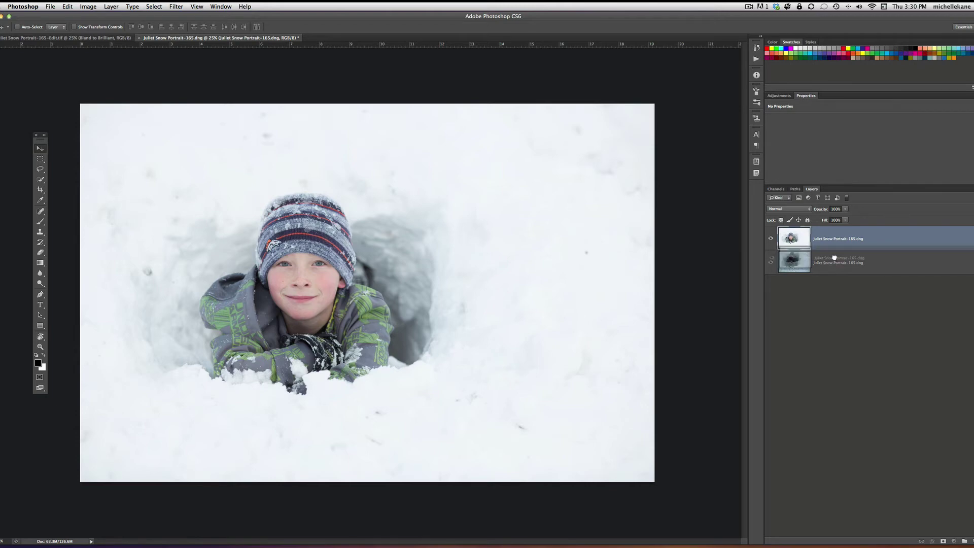
drag(834, 258, 810, 241)
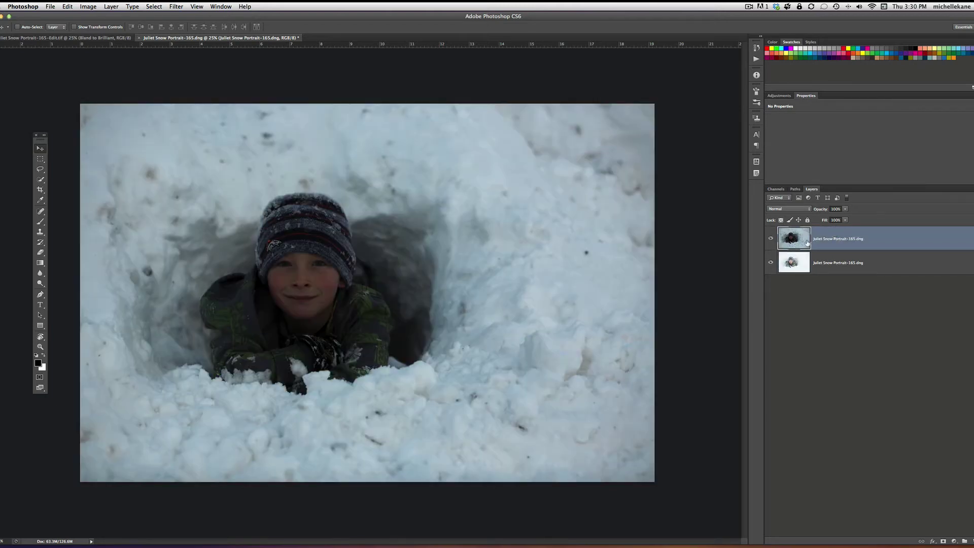
click(770, 239)
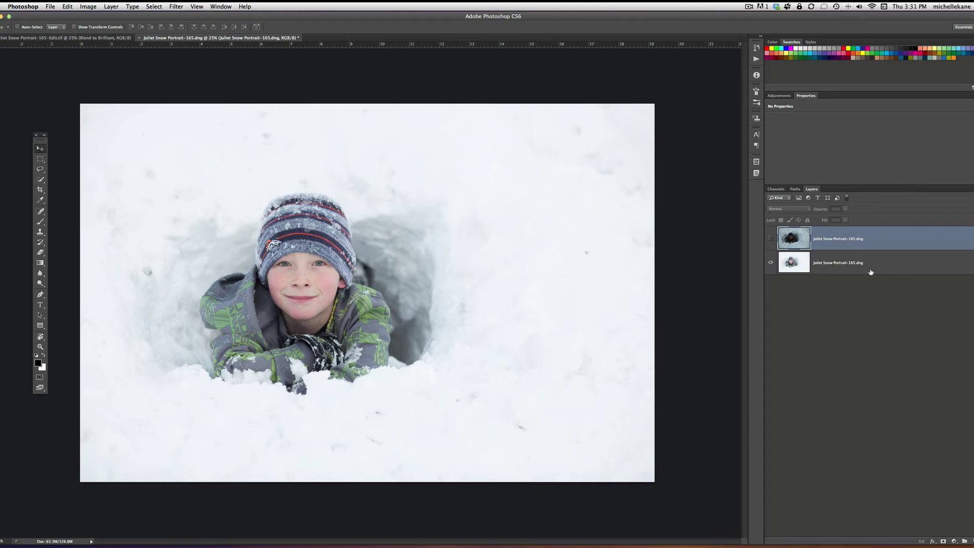
Run the Bland to Brilliant action on the bright bottom layer and toggle the group to compare
click(840, 267)
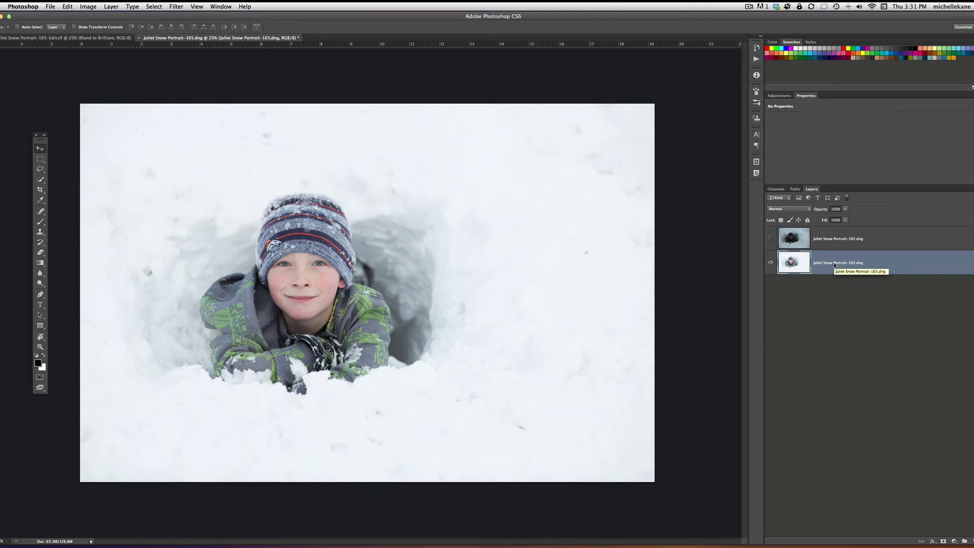
key(super+shift+a)
text(bland)
key(Return)
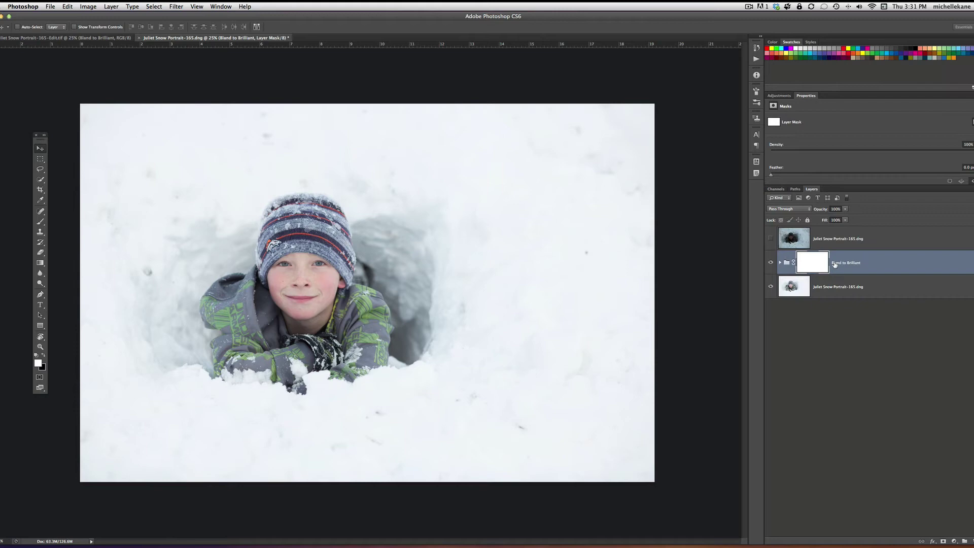
click(770, 263)
click(771, 264)
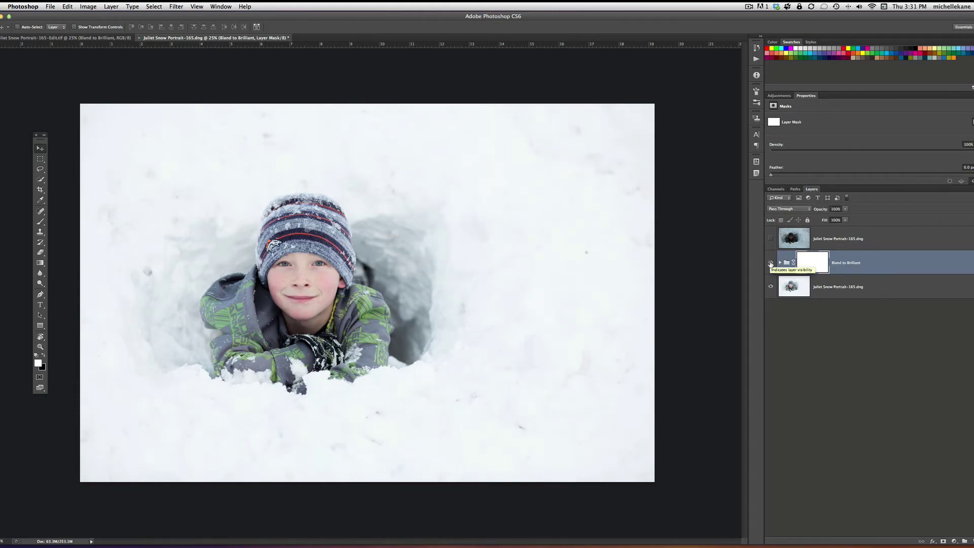
click(770, 263)
click(771, 264)
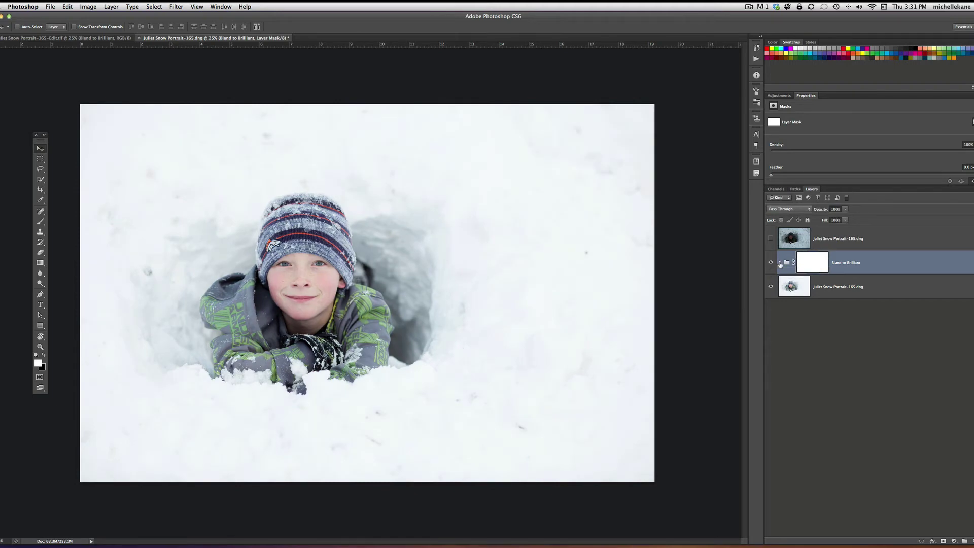
Expand the group and set the Darken Brilliant-Adjust to Taste layer's opacity to 22%
click(780, 263)
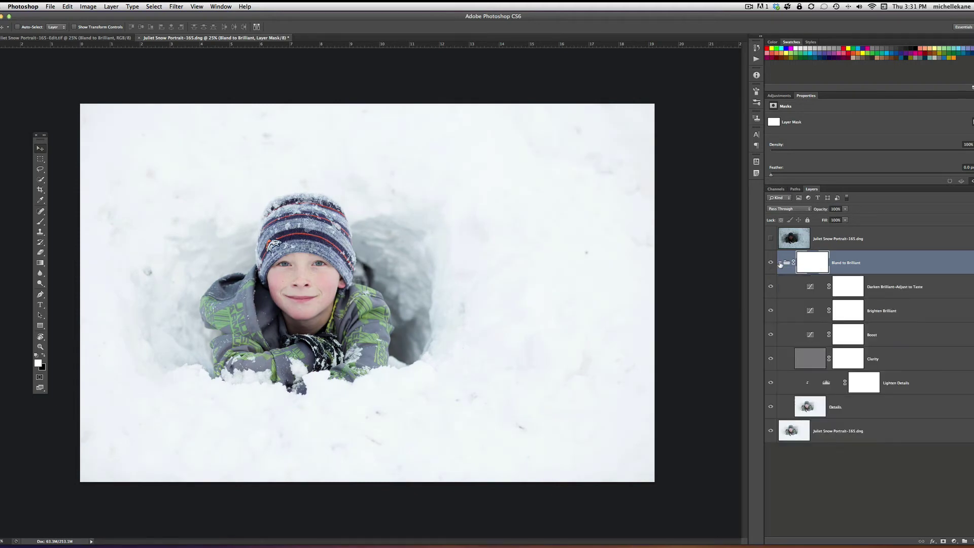
click(878, 289)
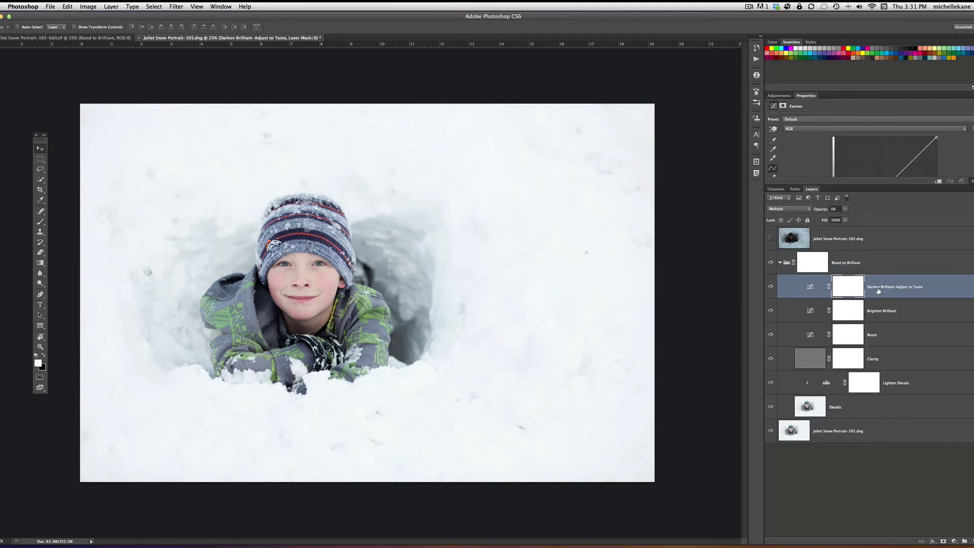
click(846, 209)
mouse_move(848, 218)
mouse_down()
mouse_move(867, 219)
mouse_move(855, 216)
mouse_up()
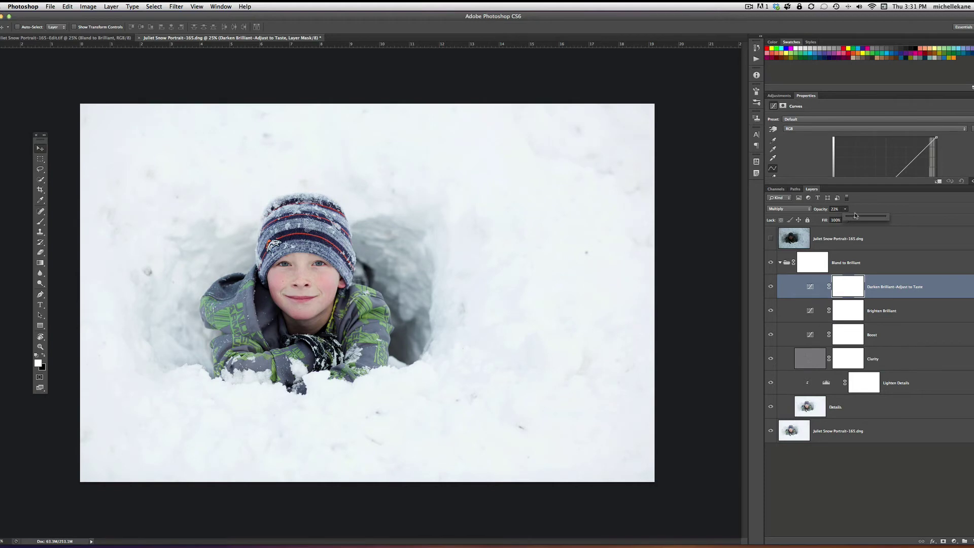
Collapse the Bland to Brilliant group, show the dark top layer, and give it an inverted black mask
click(778, 264)
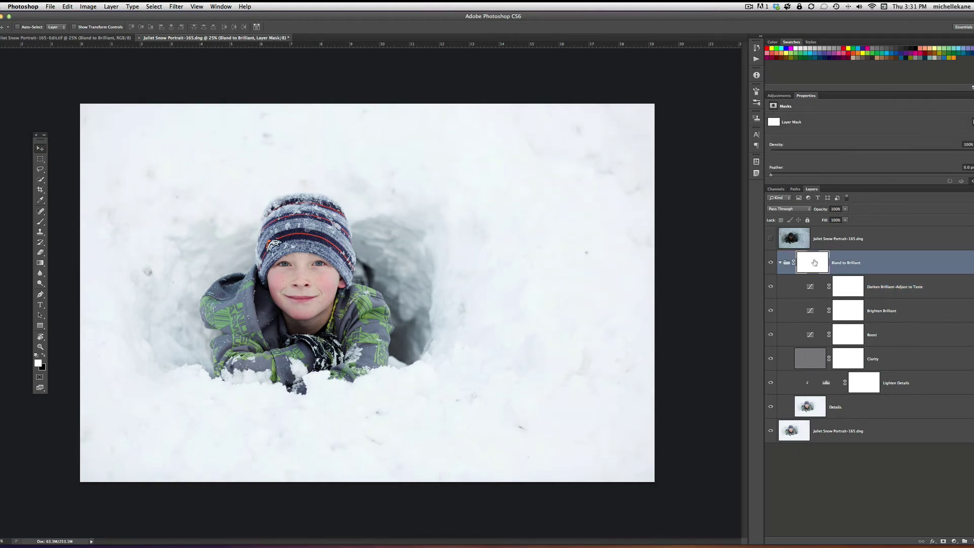
click(780, 262)
click(812, 238)
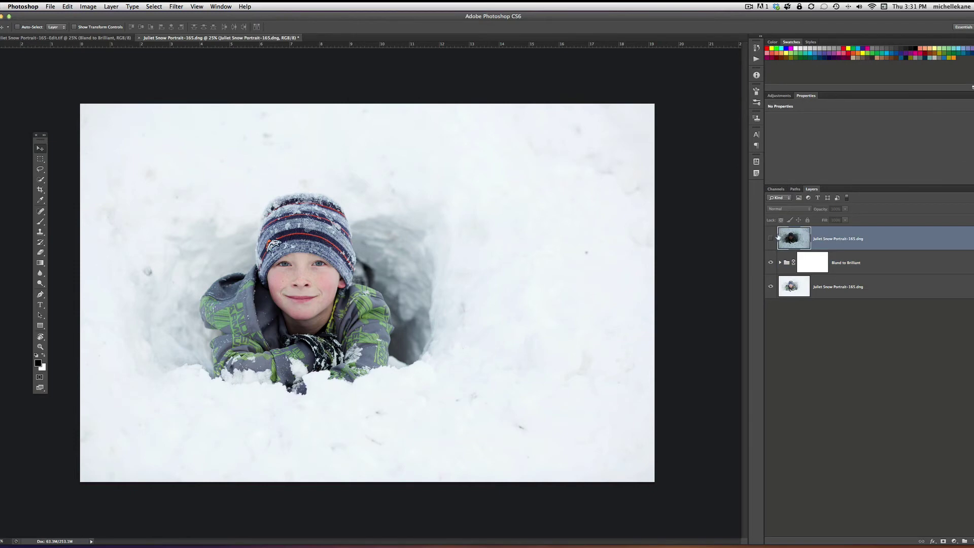
click(770, 242)
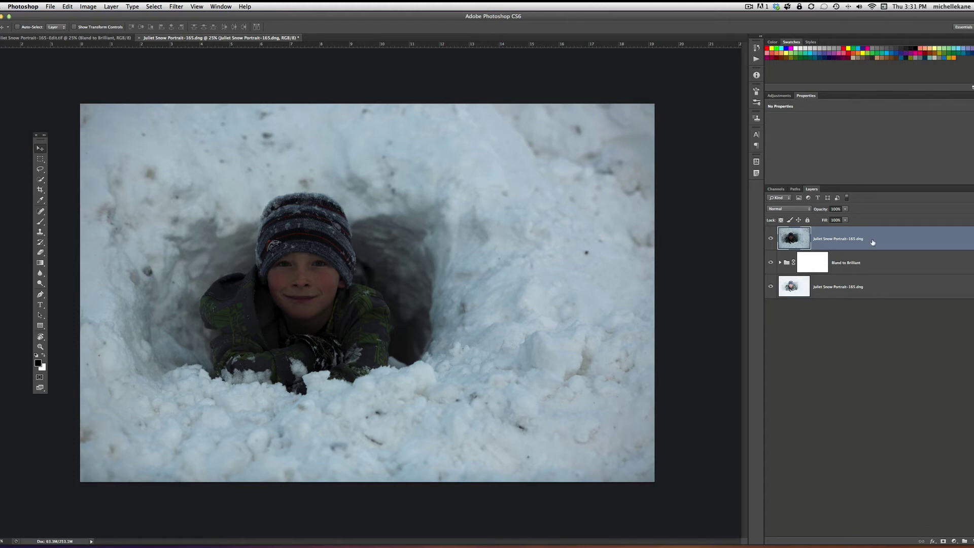
click(942, 541)
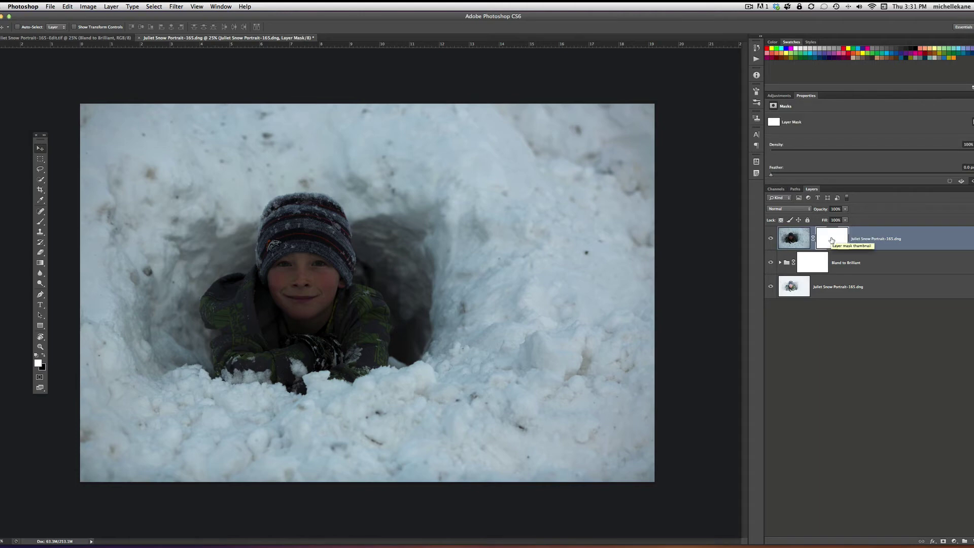
key(super+i)
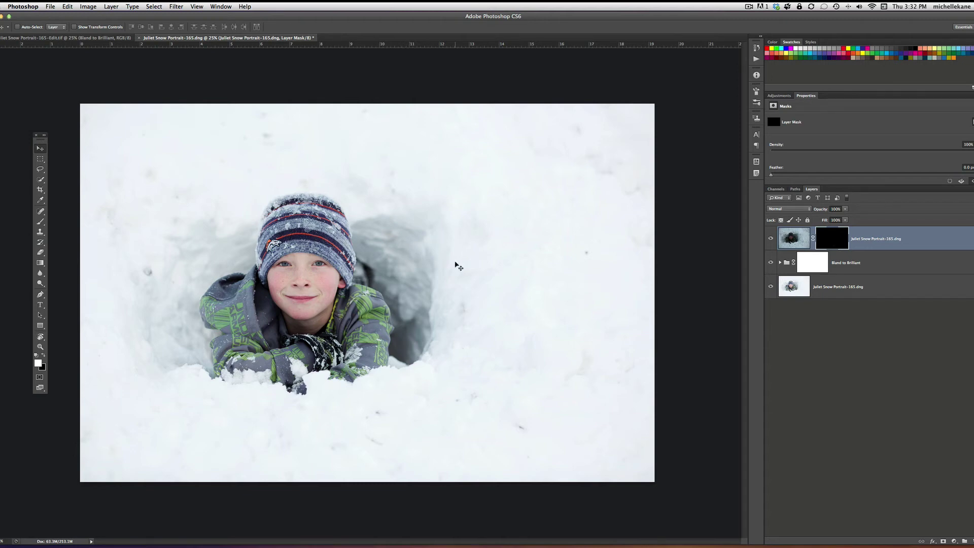
Paint white at 50% brush opacity to reveal darker snow across the right and bottom
key(b)
key(5)
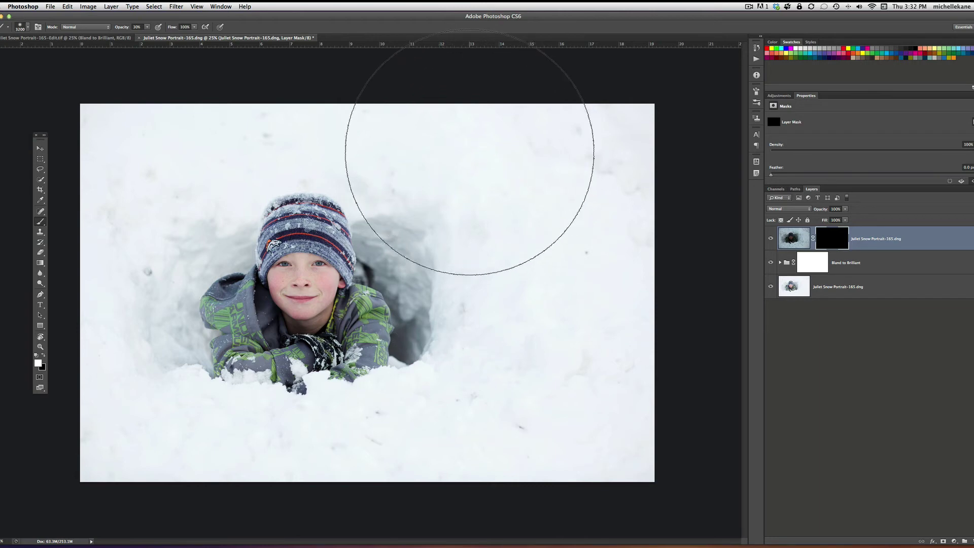
key(bracketleft)
key(bracketleft)
mouse_move(532, 135)
mouse_down()
mouse_move(616, 178)
mouse_move(565, 500)
mouse_move(496, 382)
mouse_move(445, 467)
mouse_move(69, 339)
mouse_move(141, 129)
mouse_move(192, 132)
mouse_move(293, 108)
mouse_move(489, 152)
mouse_move(435, 185)
mouse_move(569, 226)
mouse_move(517, 355)
mouse_move(522, 452)
mouse_move(370, 468)
mouse_move(348, 482)
mouse_move(163, 211)
mouse_move(297, 120)
mouse_move(580, 190)
mouse_move(500, 505)
mouse_move(566, 456)
mouse_move(522, 413)
mouse_up()
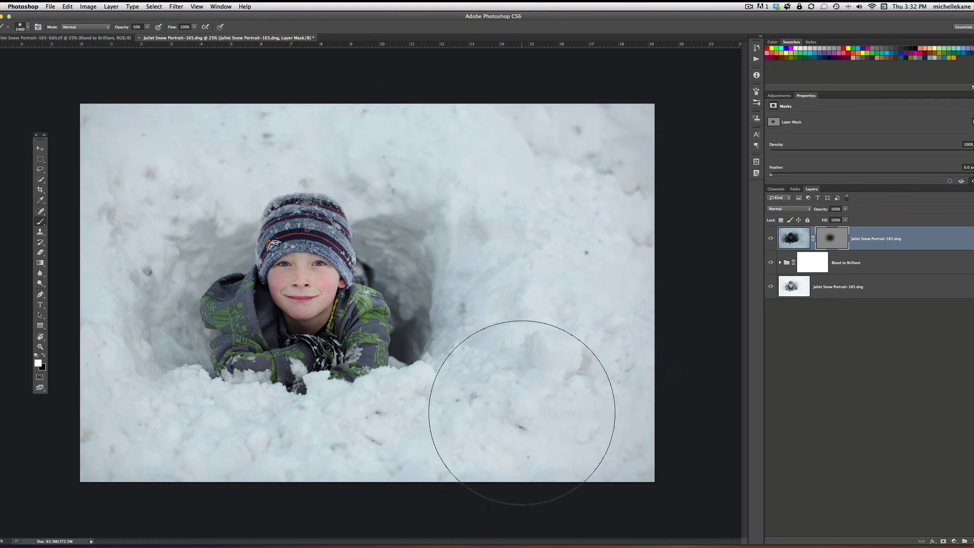
Paint black with an 1100 px brush to keep the boy's face, hat and jacket bright
key(x)
key(bracketleft)
key(bracketleft)
key(bracketleft)
key(bracketleft)
key(bracketleft)
key(bracketleft)
key(bracketleft)
key(bracketleft)
key(bracketleft)
key(bracketleft)
key(bracketleft)
key(bracketleft)
key(bracketleft)
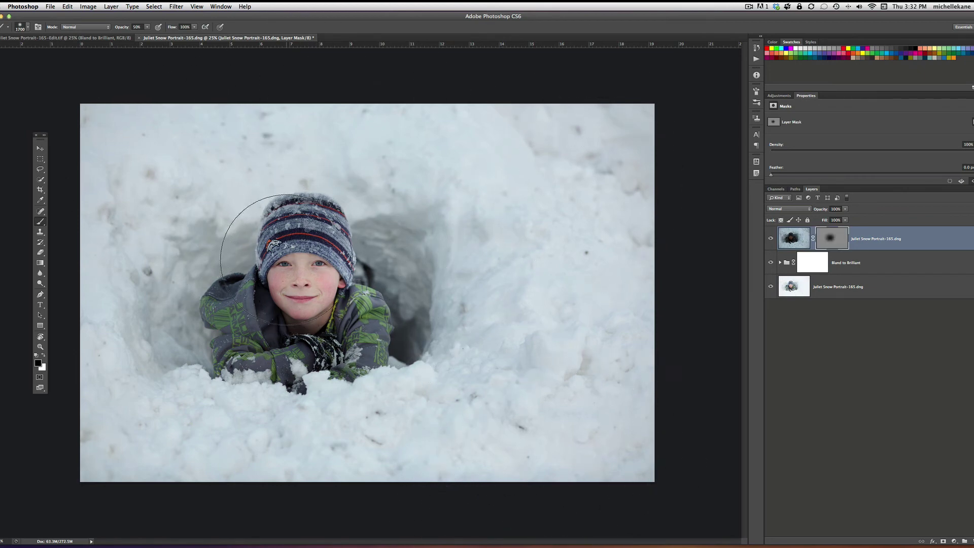
mouse_move(290, 257)
mouse_down()
mouse_move(302, 233)
mouse_move(310, 238)
mouse_move(292, 245)
mouse_move(276, 297)
mouse_move(241, 322)
mouse_move(345, 327)
mouse_move(254, 324)
mouse_move(325, 311)
mouse_move(246, 314)
mouse_move(323, 327)
mouse_move(276, 328)
mouse_move(314, 244)
mouse_move(302, 250)
mouse_move(301, 233)
mouse_move(307, 340)
mouse_up()
mouse_move(348, 433)
mouse_down()
mouse_move(305, 294)
mouse_move(330, 314)
mouse_move(265, 339)
mouse_up()
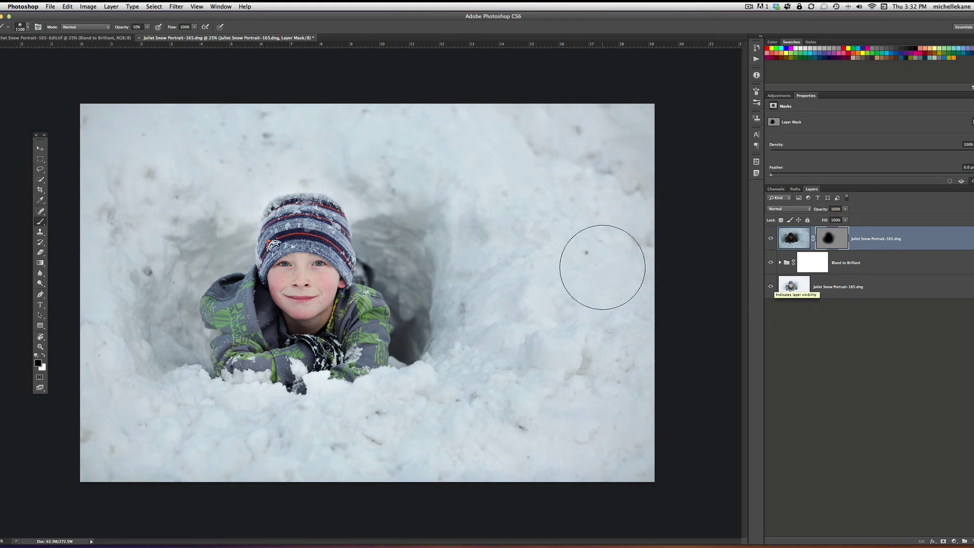
Switch to Edit.tif, zoom in on the boy's face, and toggle Pearly Whites to compare the eyes
click(115, 39)
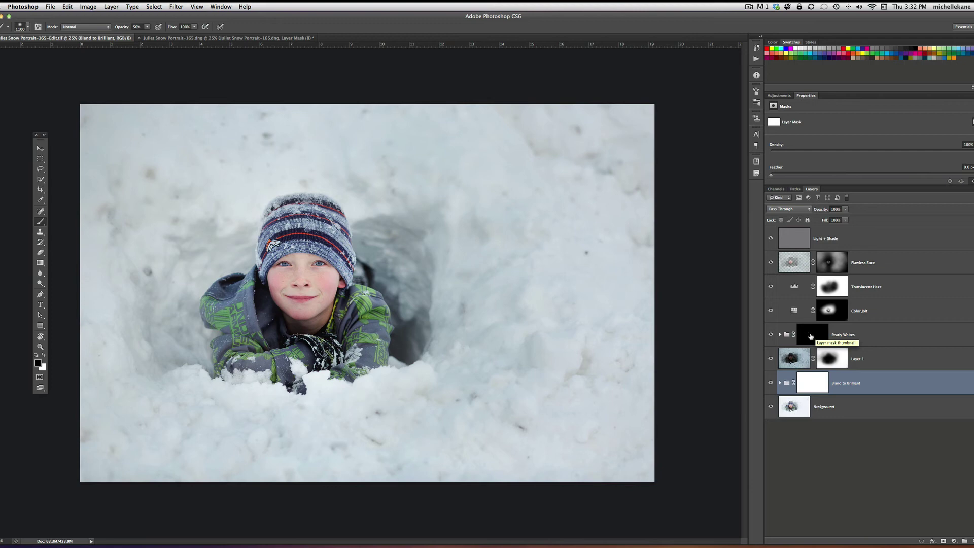
click(771, 335)
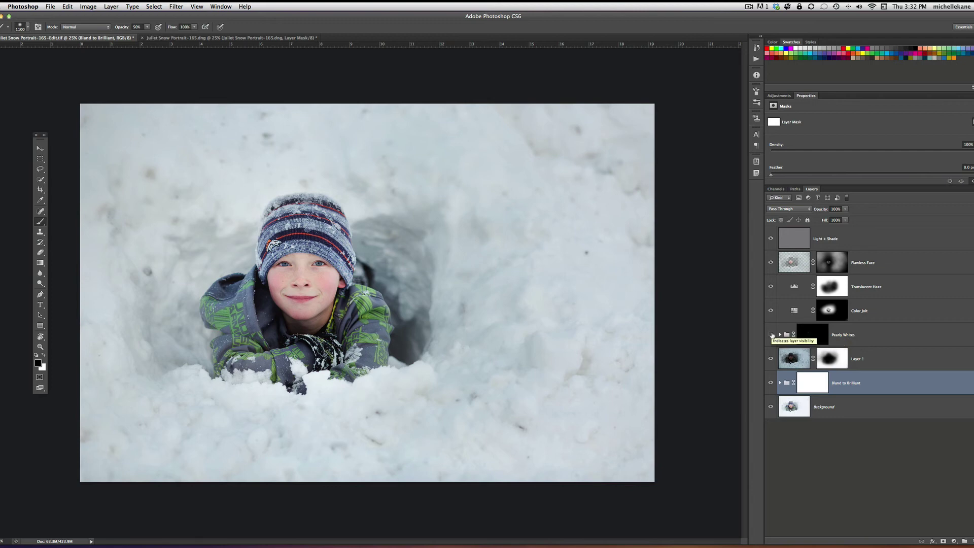
click(772, 335)
ctrl+click(299, 289)
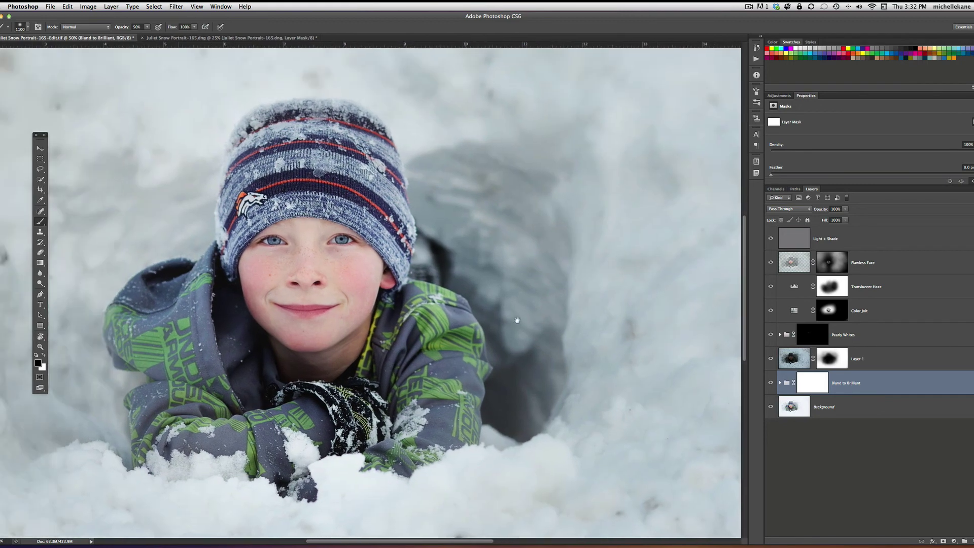
drag(517, 320, 616, 320)
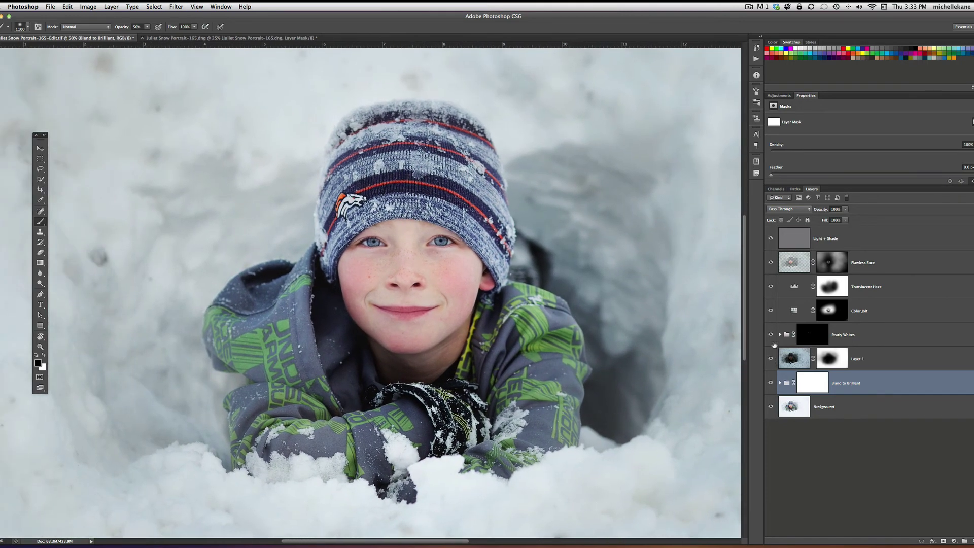
click(770, 335)
click(771, 336)
click(876, 312)
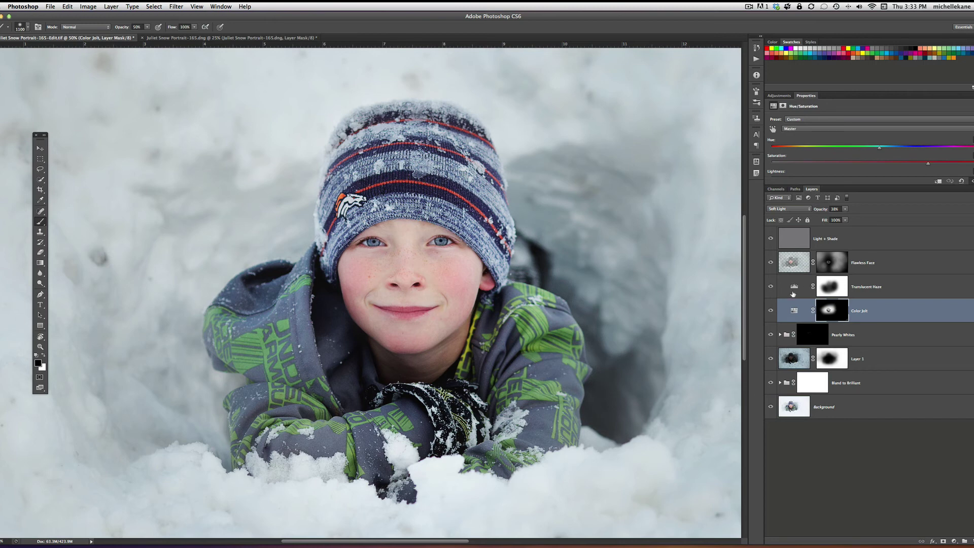
click(771, 311)
click(771, 311)
click(771, 311)
click(771, 311)
click(771, 311)
click(771, 311)
click(771, 311)
click(771, 311)
click(847, 287)
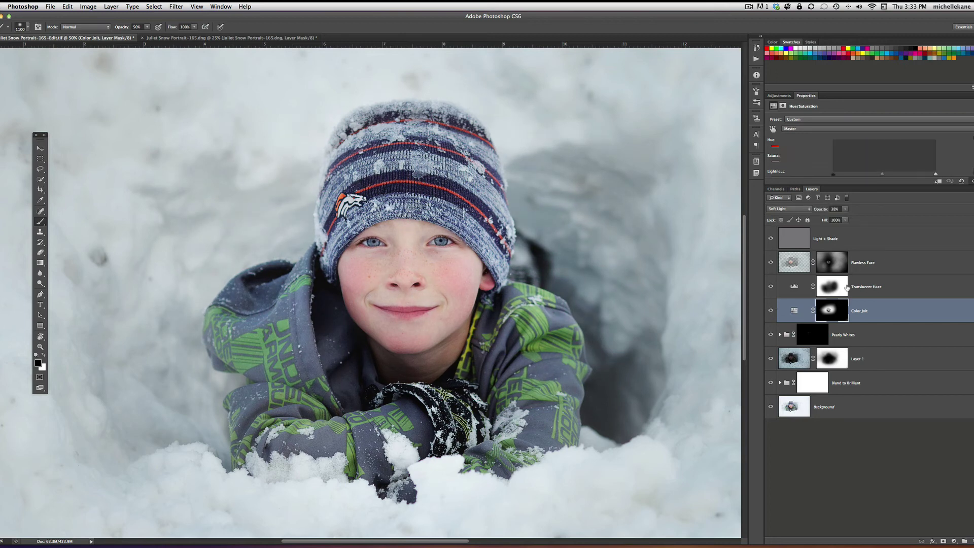
click(771, 287)
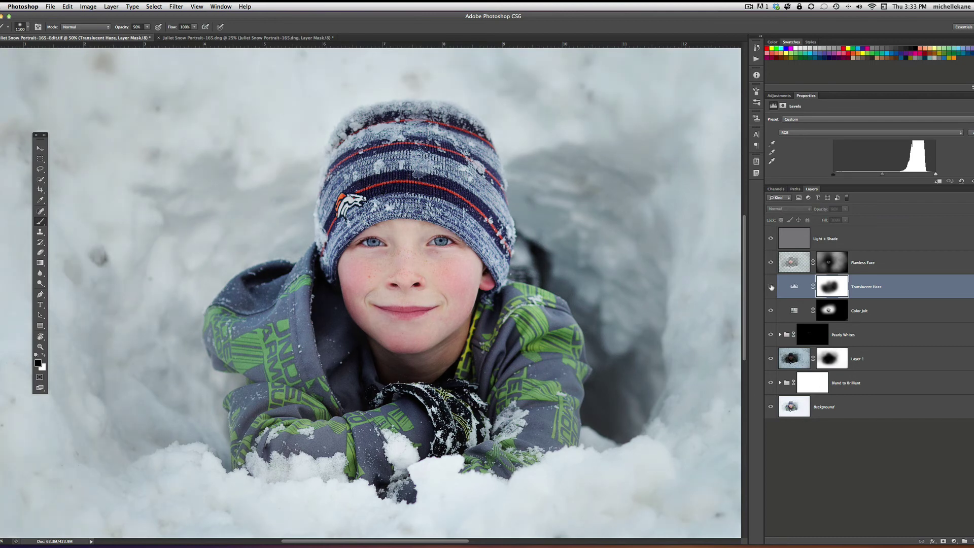
click(771, 287)
click(771, 288)
click(771, 288)
key(super+minus)
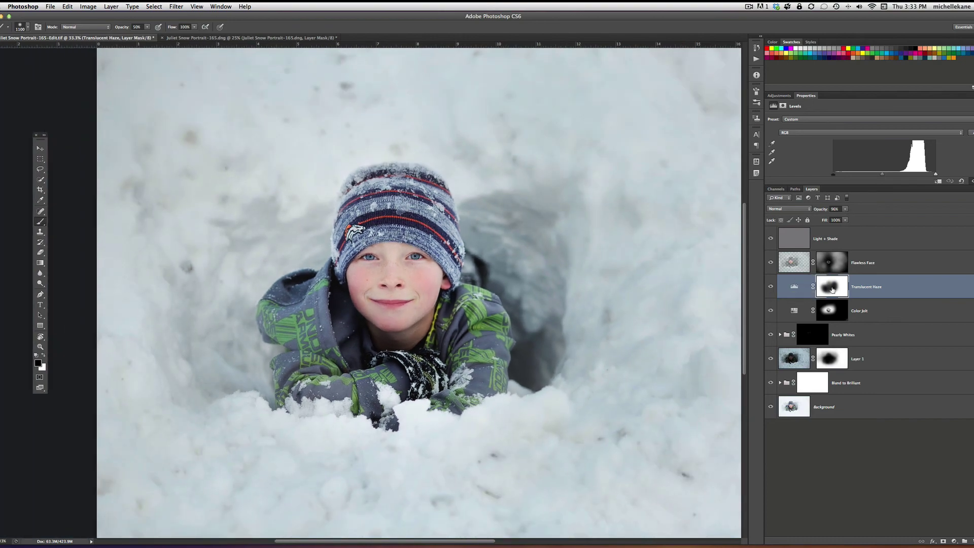
key(super+2)
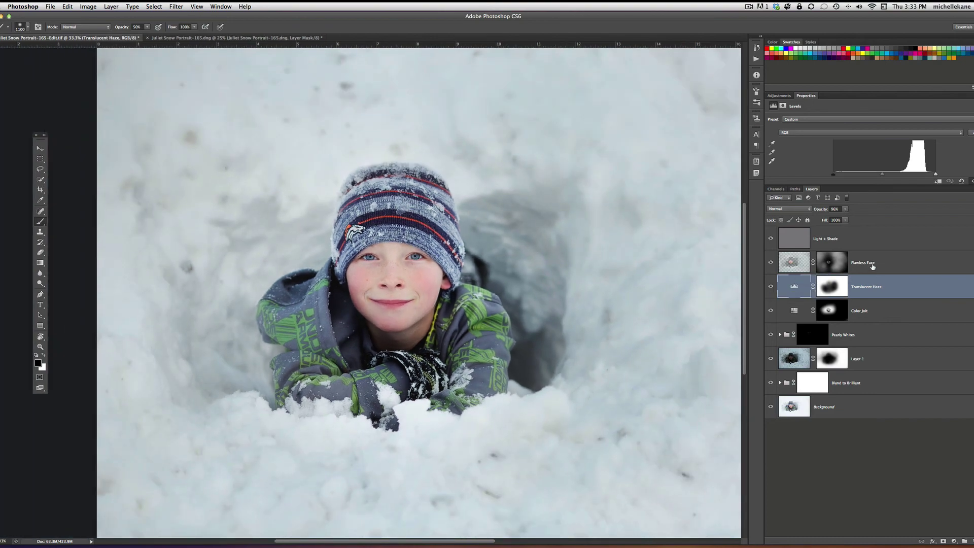
Select Flawless Face, toggle it off and on to compare, and zoom out to the whole photo
click(872, 265)
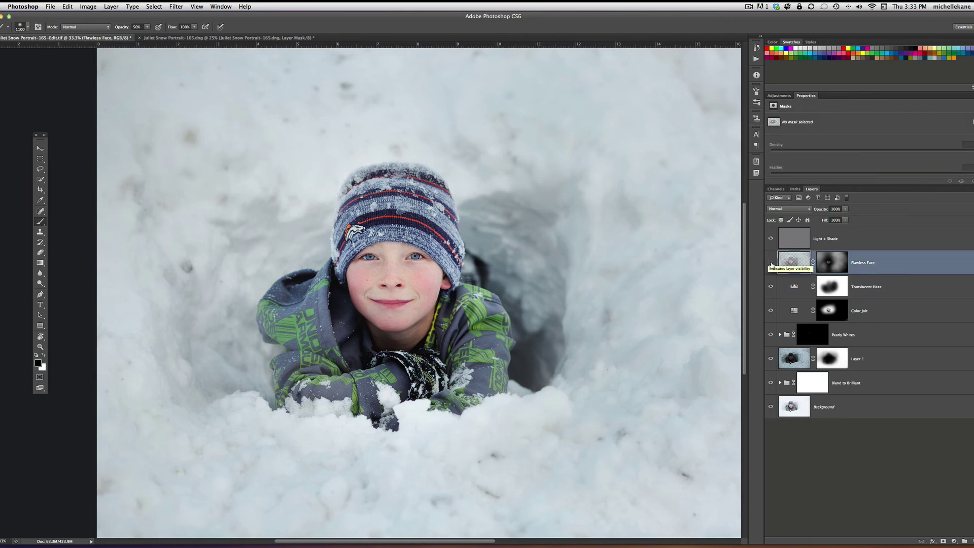
click(771, 264)
click(771, 264)
click(771, 263)
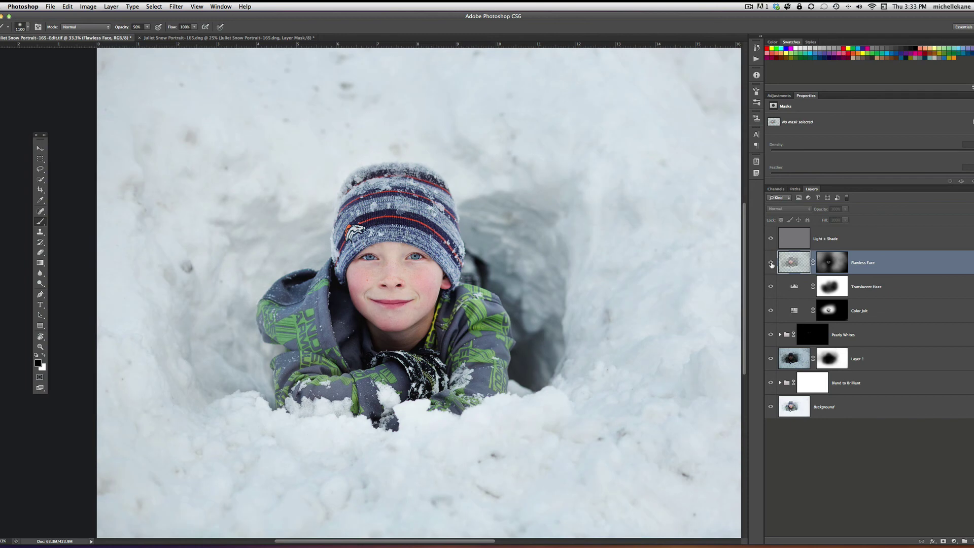
click(771, 264)
key(super+minus)
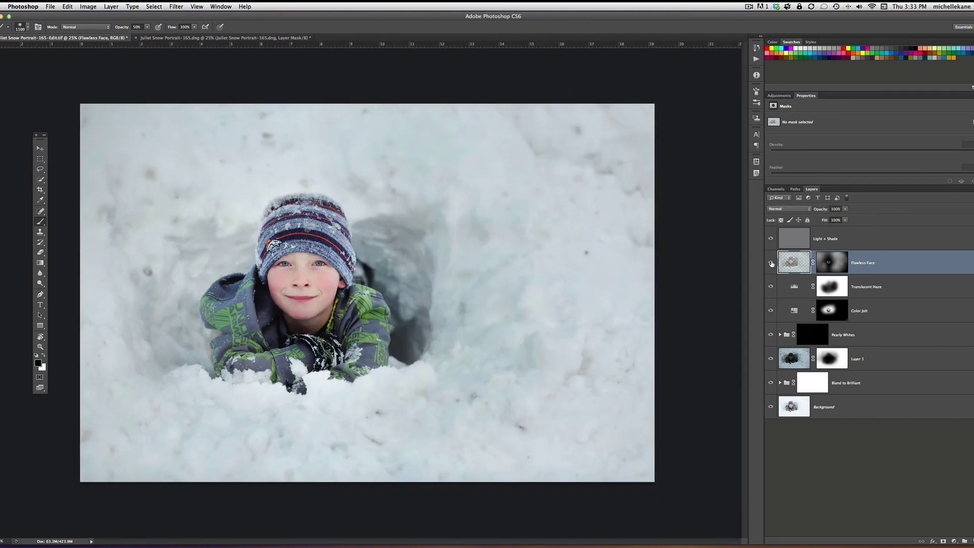
Compare Flawless Face once more and reduce its opacity to 55%
click(771, 264)
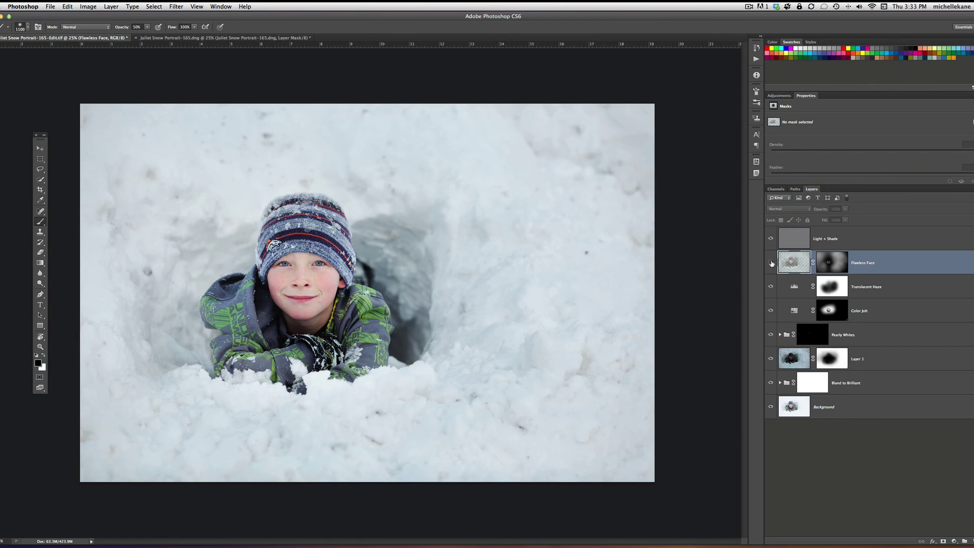
click(772, 262)
click(771, 263)
click(772, 263)
click(845, 209)
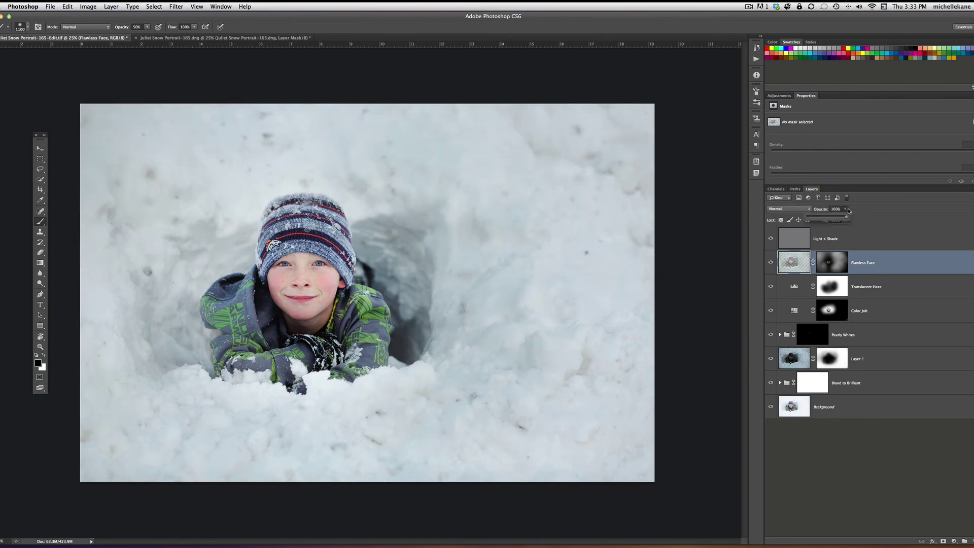
drag(849, 217, 828, 218)
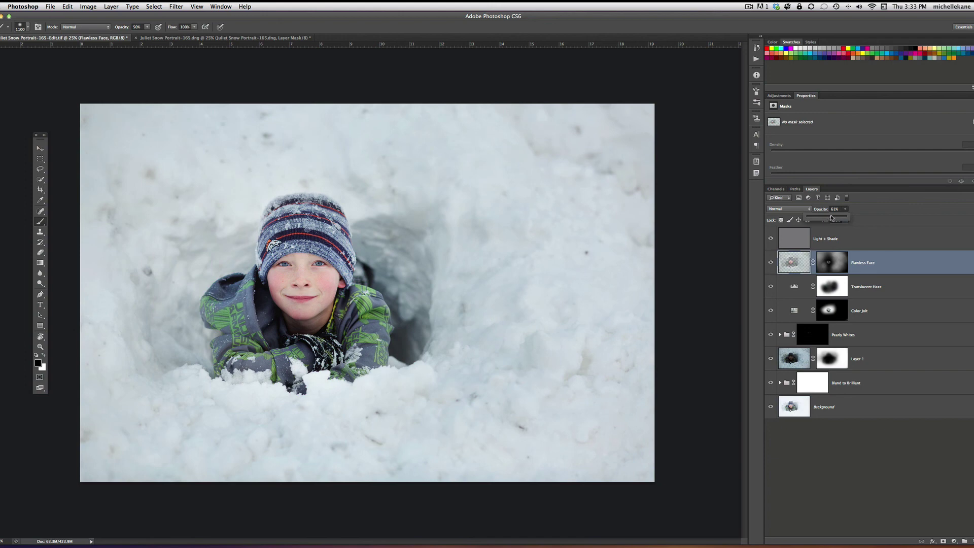
Select the Light + Shade layer and toggle it off and on to compare, leaving it visible
click(832, 241)
click(771, 240)
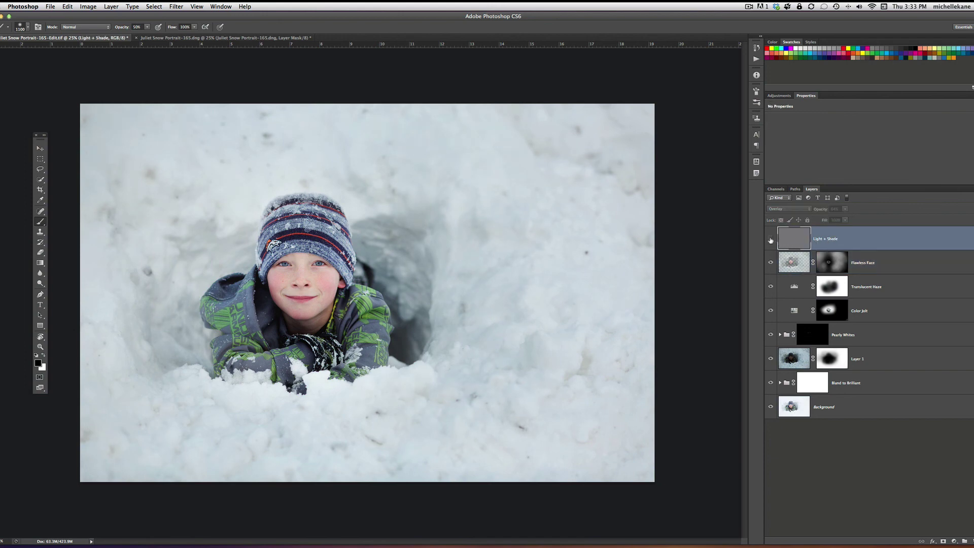
click(770, 240)
click(771, 240)
click(770, 240)
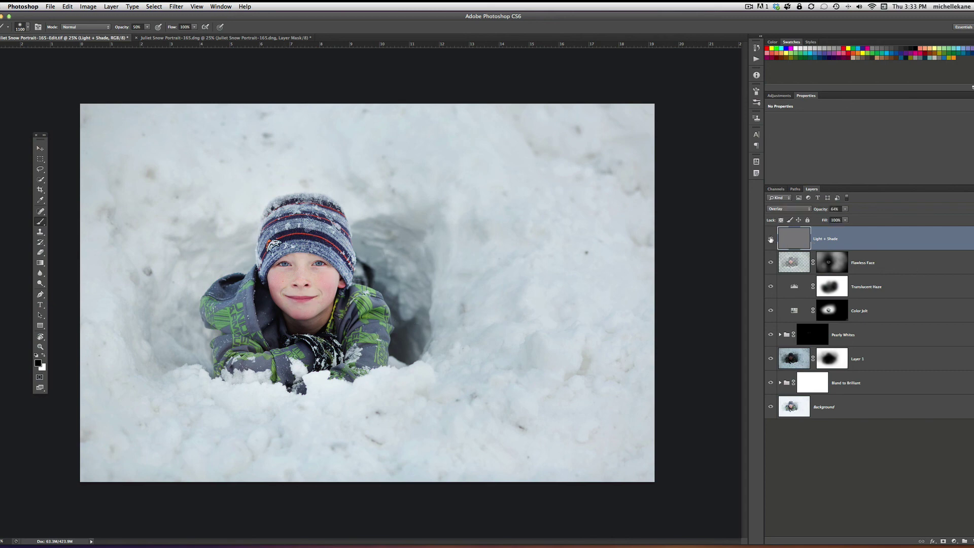